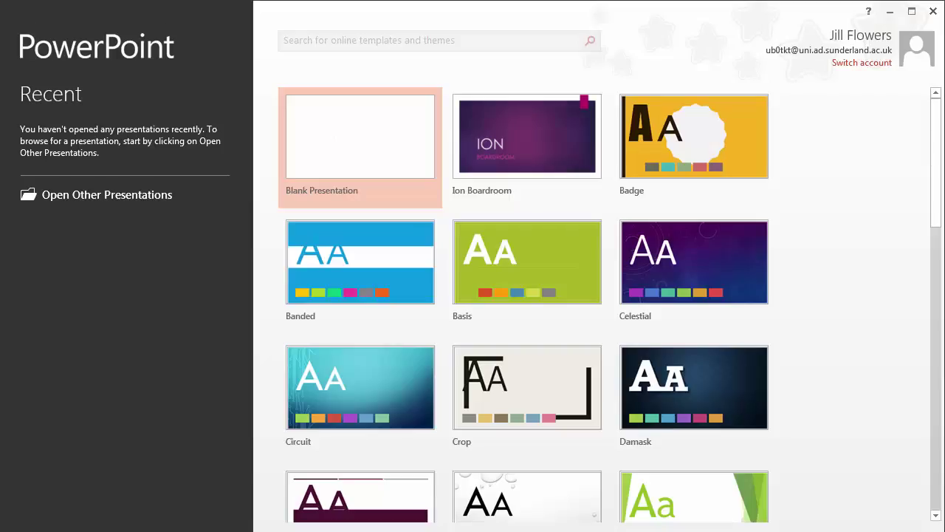
# - Create a new presentation from the Ion Boardroom template
pyautogui.click(526, 140)
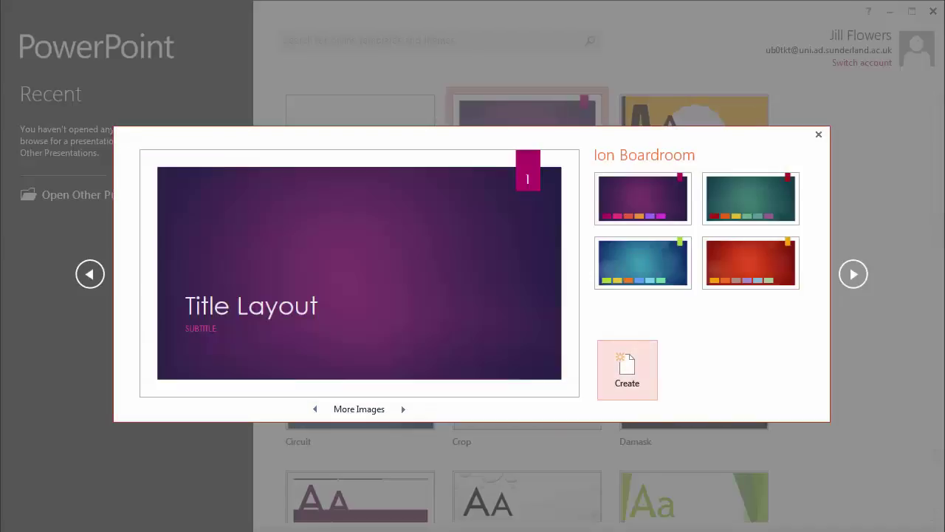
pyautogui.click(627, 369)
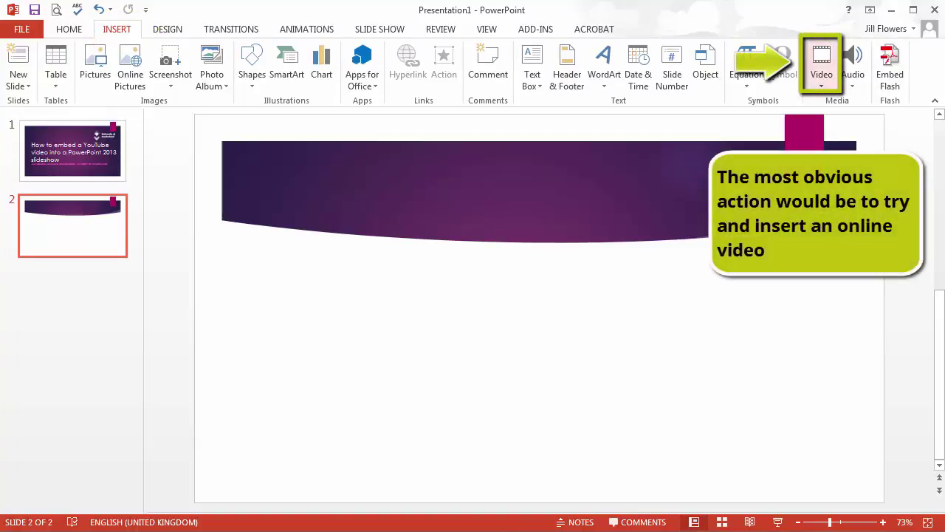
pyautogui.click(821, 74)
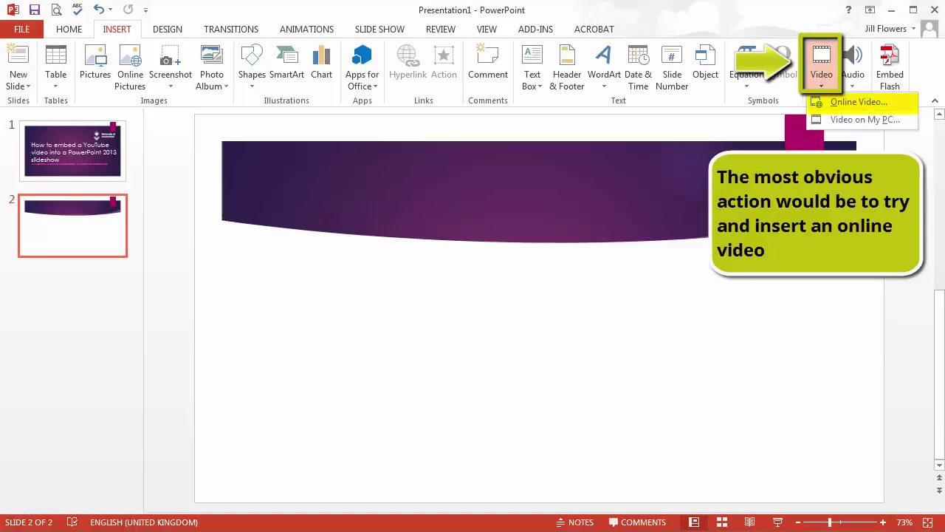
pyautogui.click(858, 102)
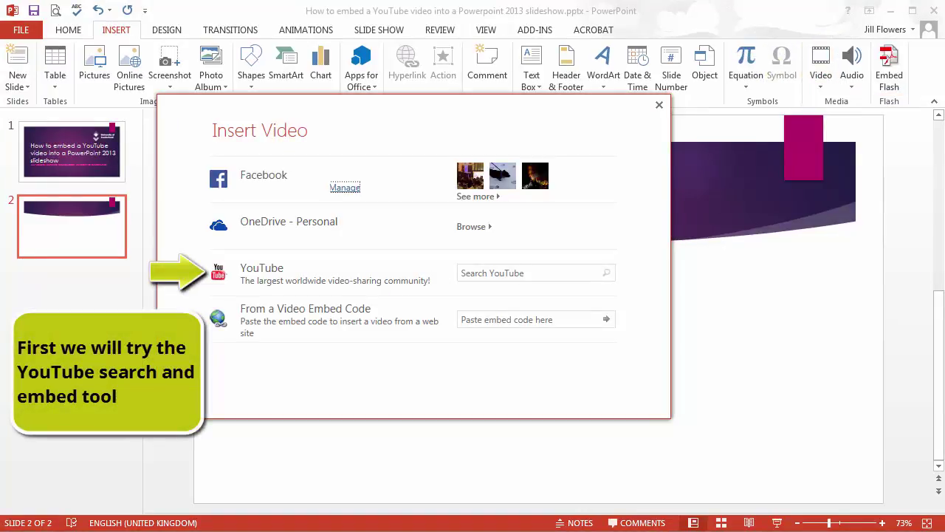
pyautogui.write('University of Sunderland ')
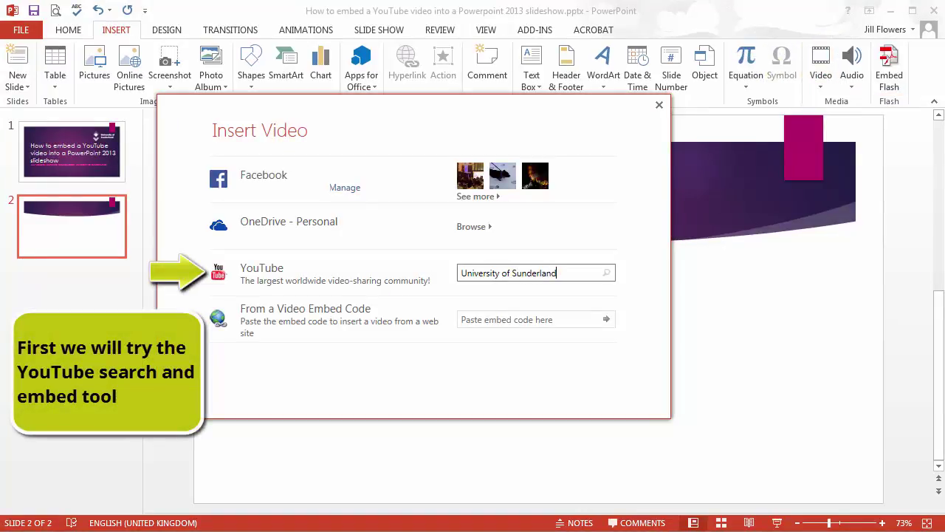
pyautogui.write('Business')
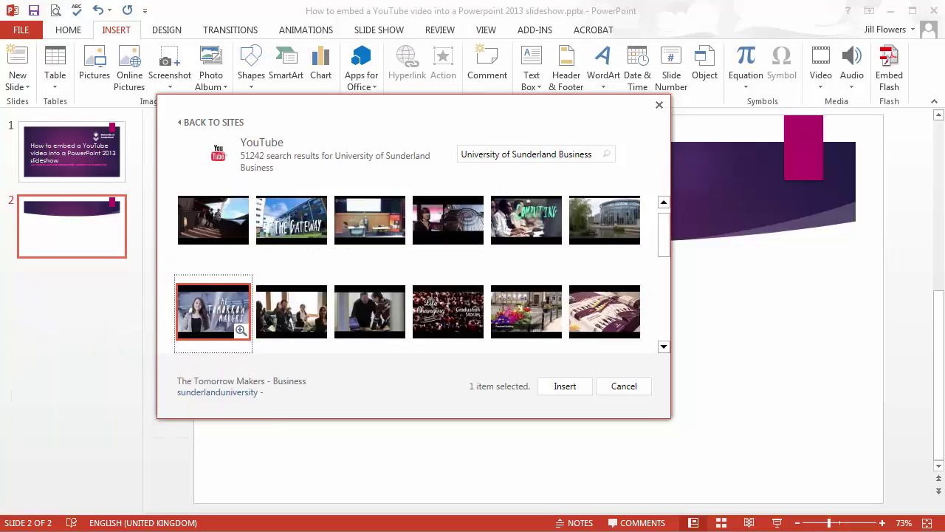
pyautogui.press('Return')
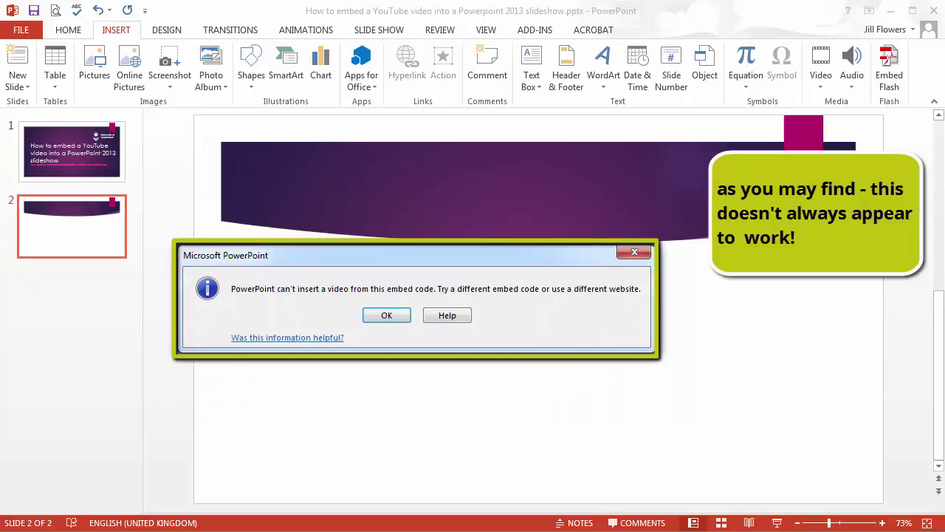
pyautogui.press('Return')
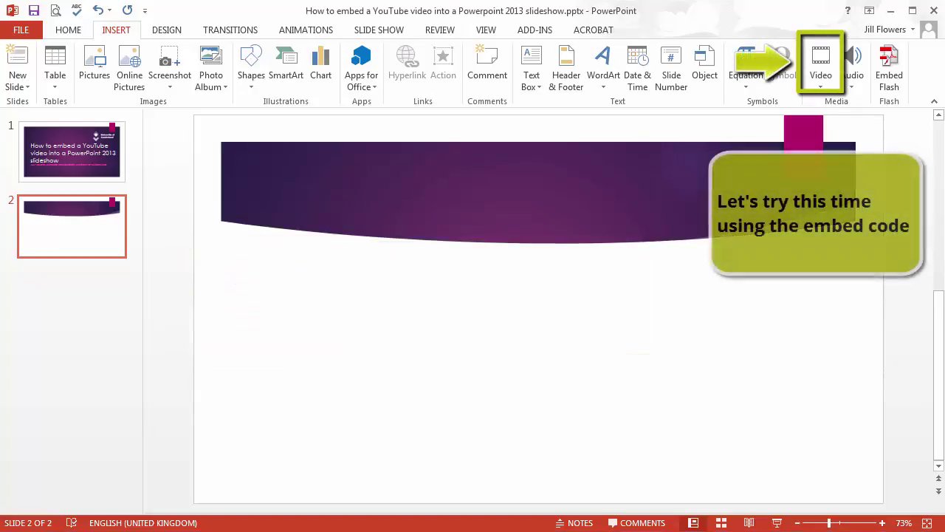
pyautogui.click(820, 74)
pyautogui.click(856, 102)
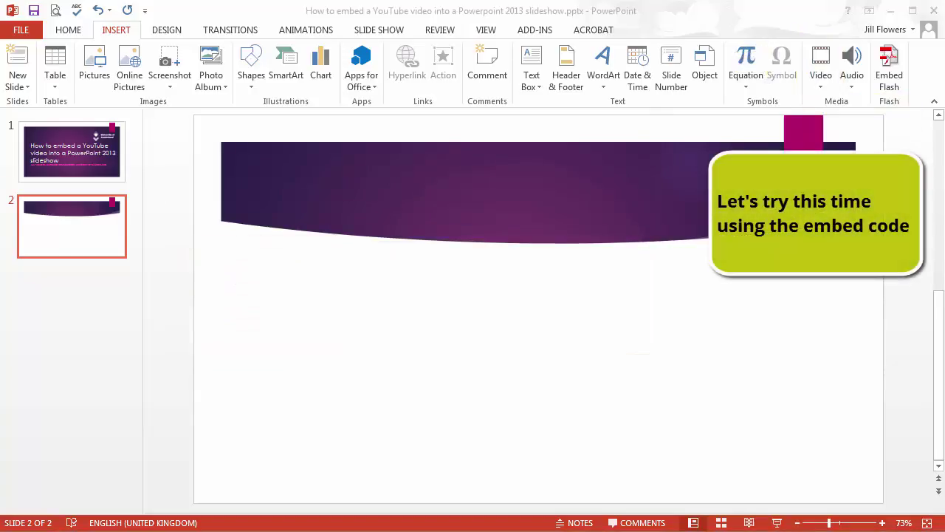
pyautogui.click(569, 318)
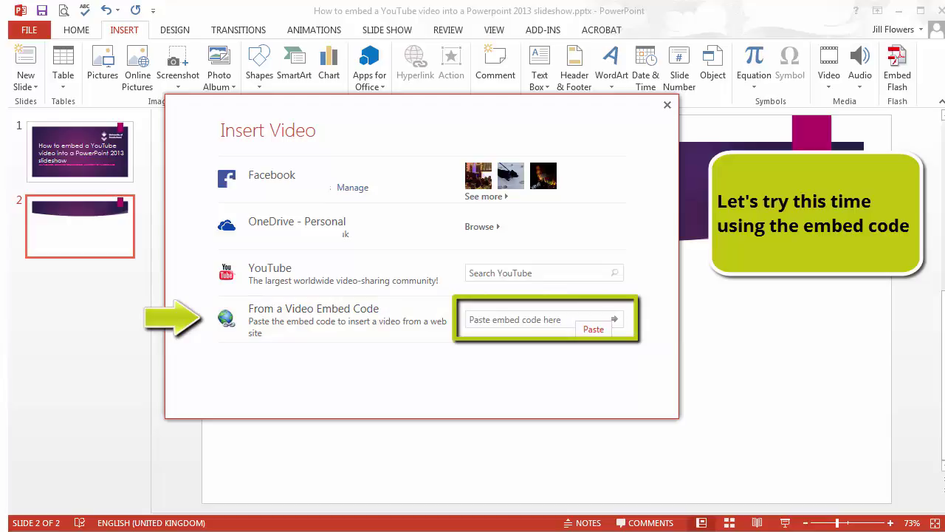
pyautogui.click(594, 329)
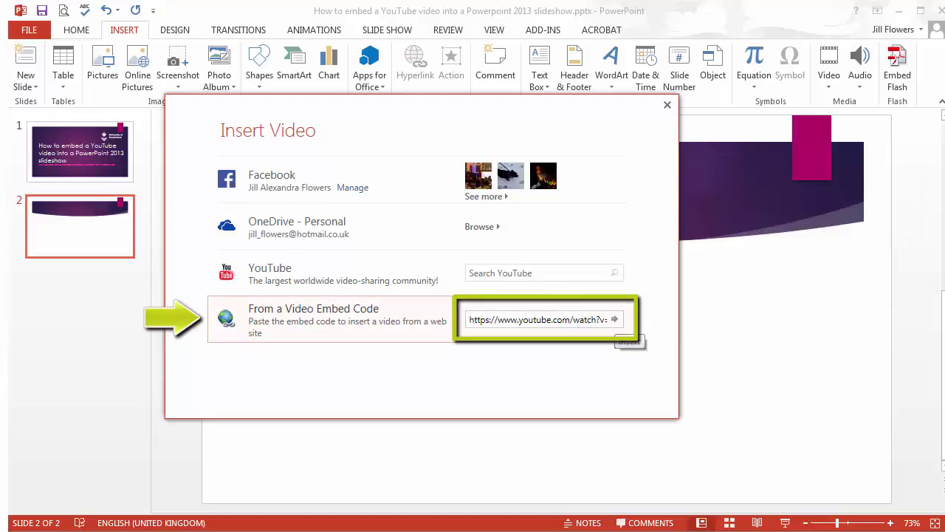
pyautogui.click(614, 319)
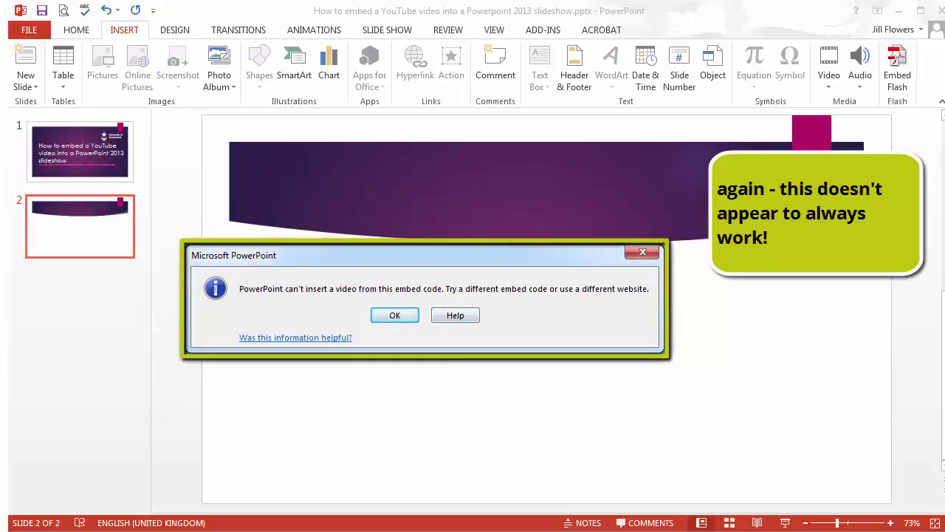
pyautogui.press('Return')
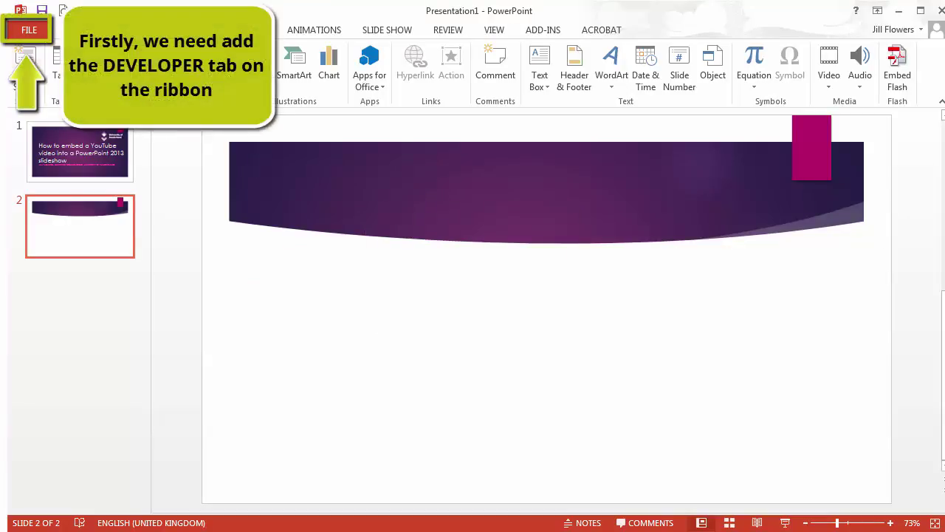
# - Tick Developer under Main Tabs in Options > Customize Ribbon and confirm
pyautogui.hotkey('alt', 'f')
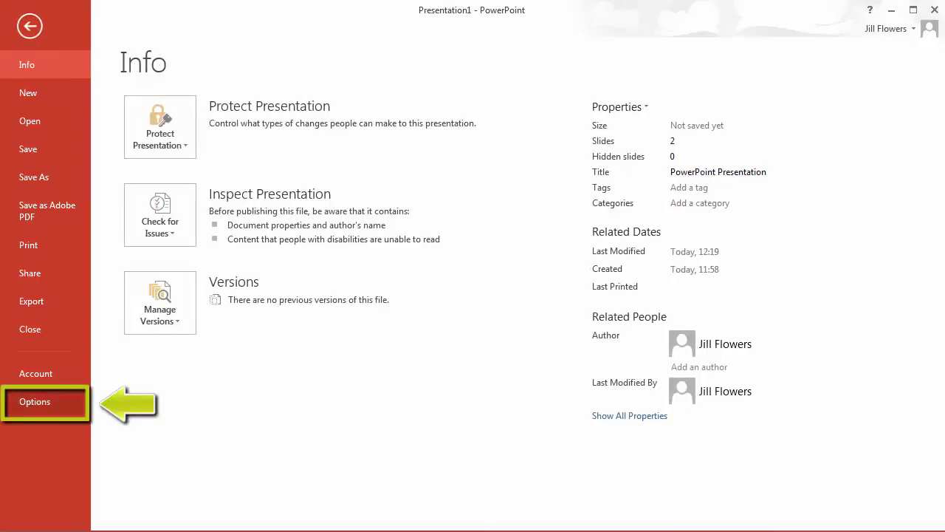
pyautogui.click(34, 401)
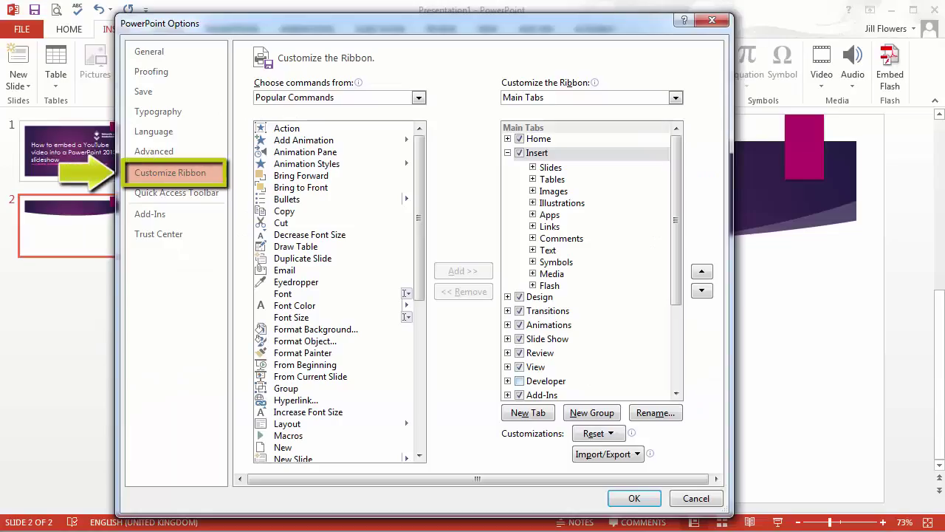
pyautogui.click(546, 380)
pyautogui.click(519, 381)
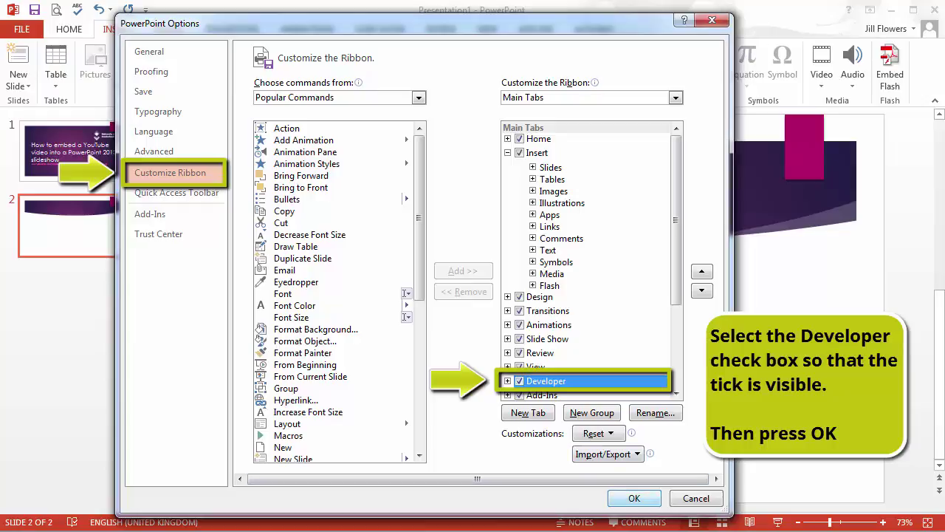
pyautogui.click(635, 497)
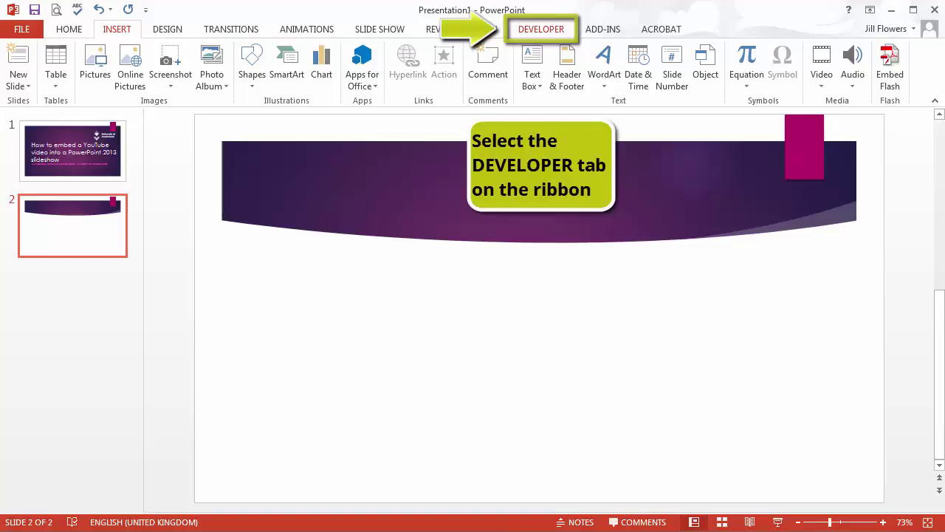
# - Insert a Shockwave Flash Object from More Controls and draw a large box on slide 2
pyautogui.click(540, 29)
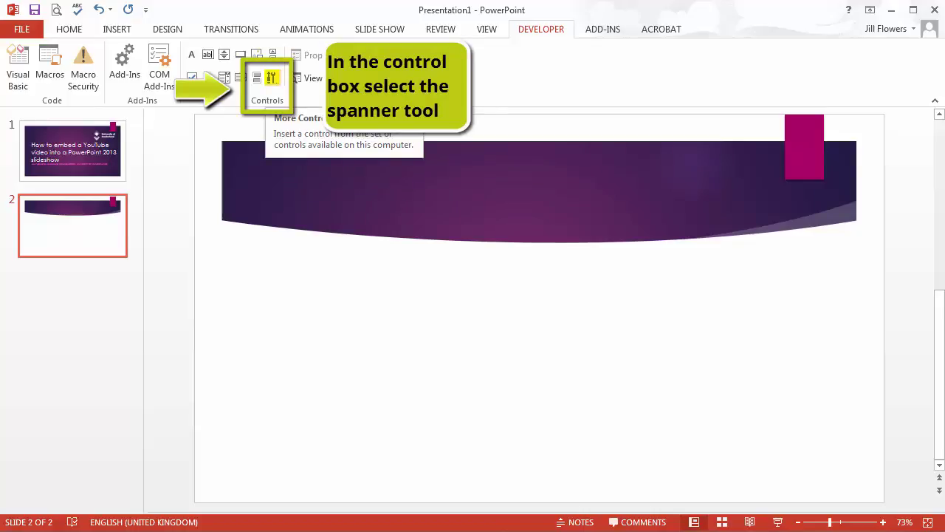
pyautogui.click(272, 77)
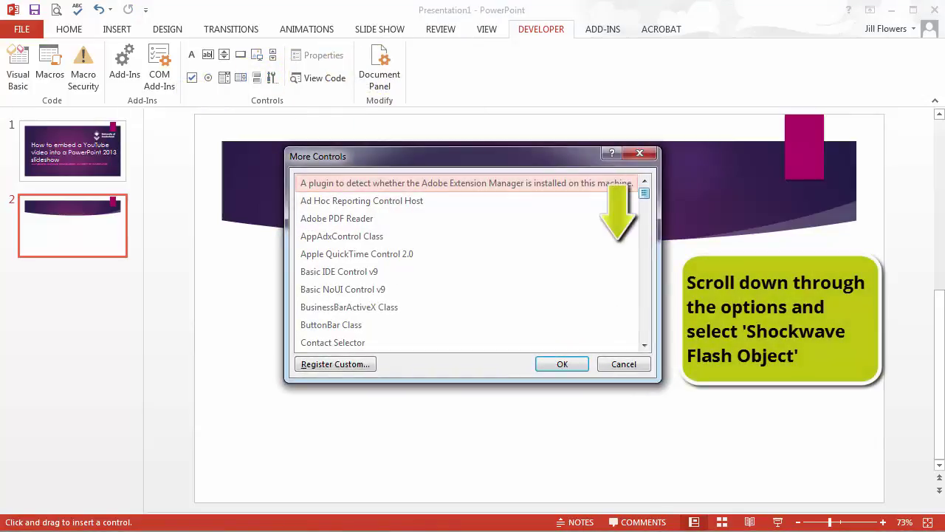
pyautogui.moveTo(644, 193); pyautogui.dragTo(644, 319)
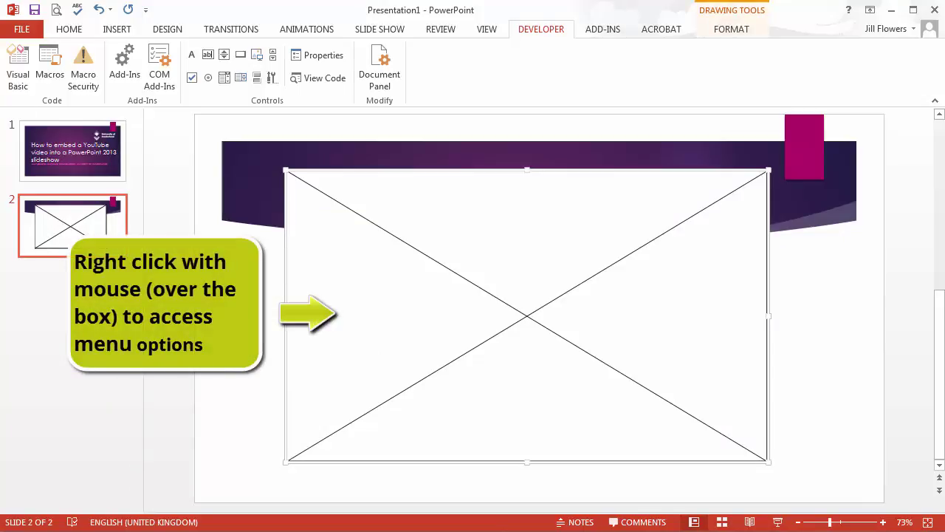
# - Open the Flash object's Properties sheet and select the YouTube video's web address to copy
pyautogui.rightClick(437, 198)
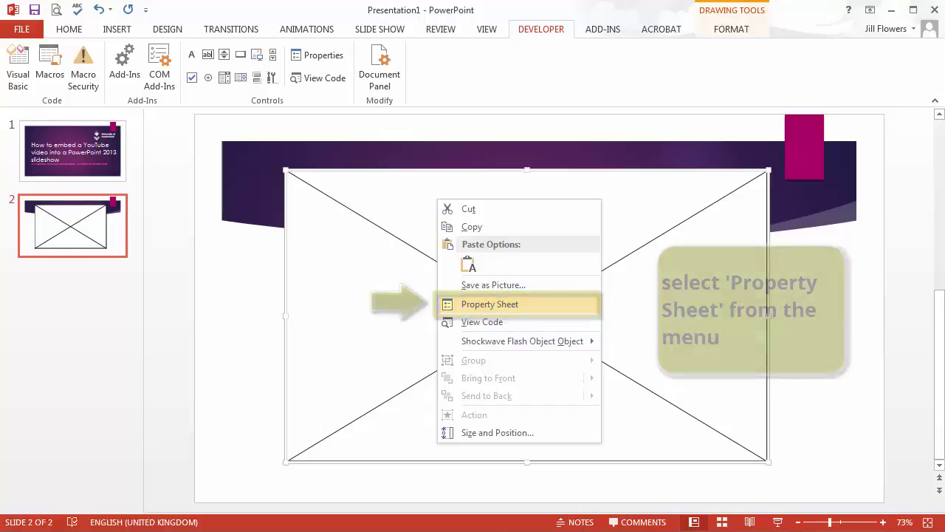
pyautogui.click(489, 304)
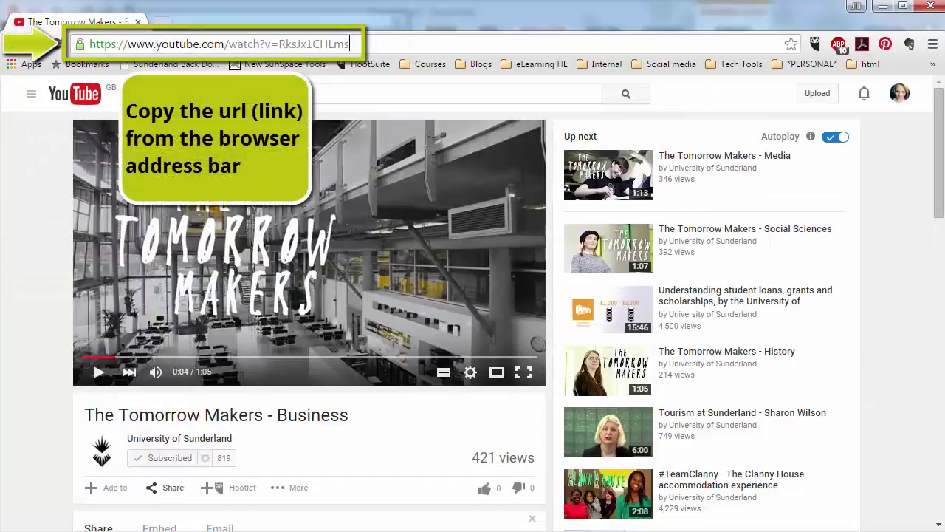
pyautogui.moveTo(350, 43); pyautogui.dragTo(89, 44)
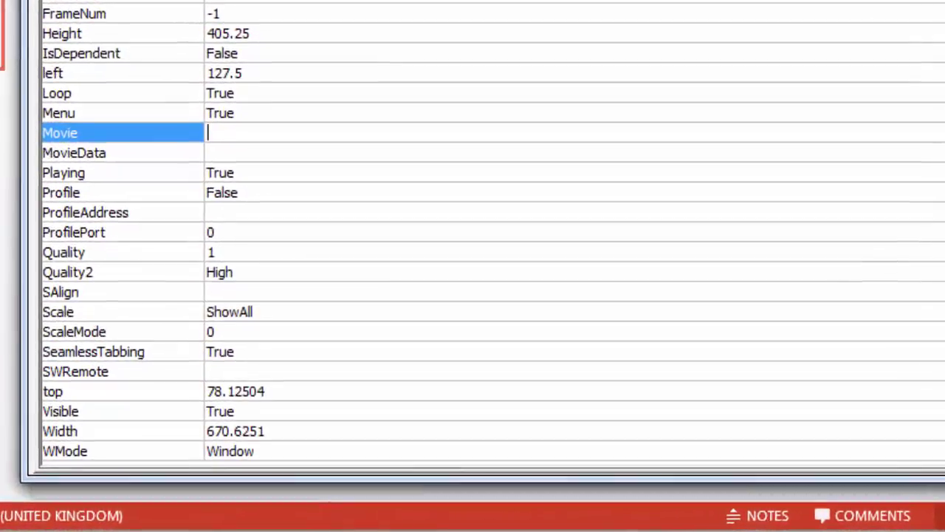
# - Paste the YouTube link into the Movie property and delete 'watch?' from it
pyautogui.rightClick(309, 131)
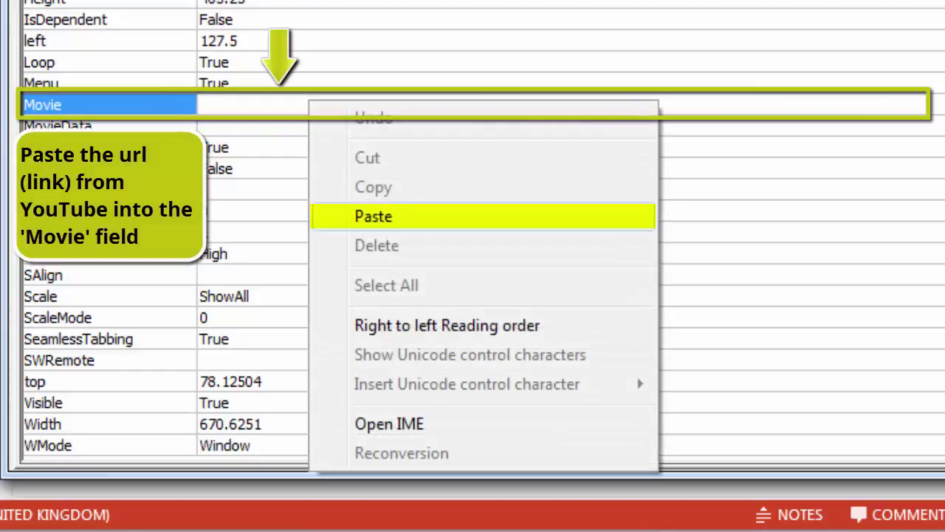
pyautogui.click(372, 215)
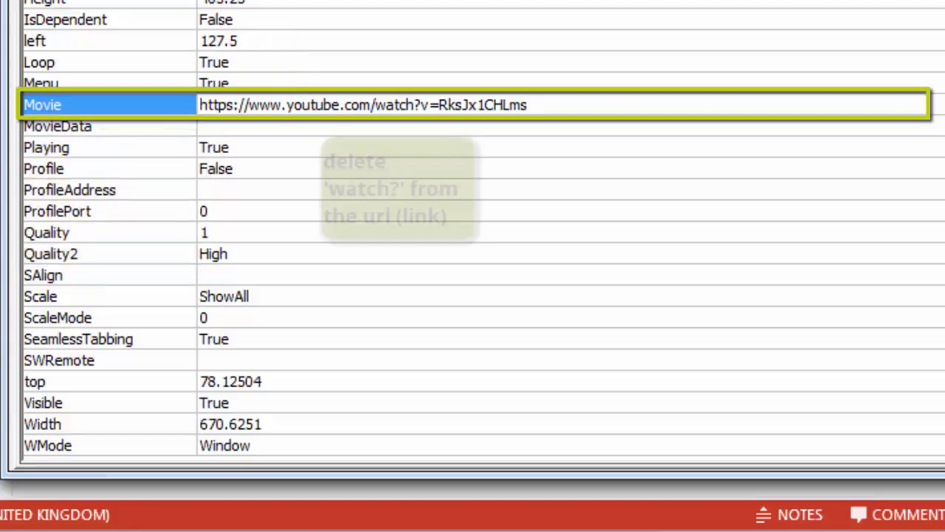
pyautogui.click(375, 104)
pyautogui.moveTo(375, 105); pyautogui.dragTo(421, 105)
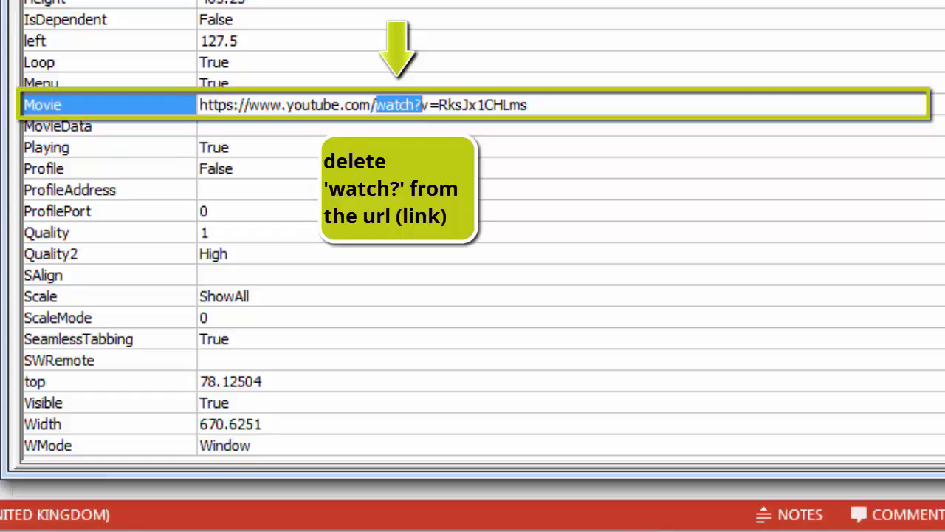
pyautogui.press('Delete')
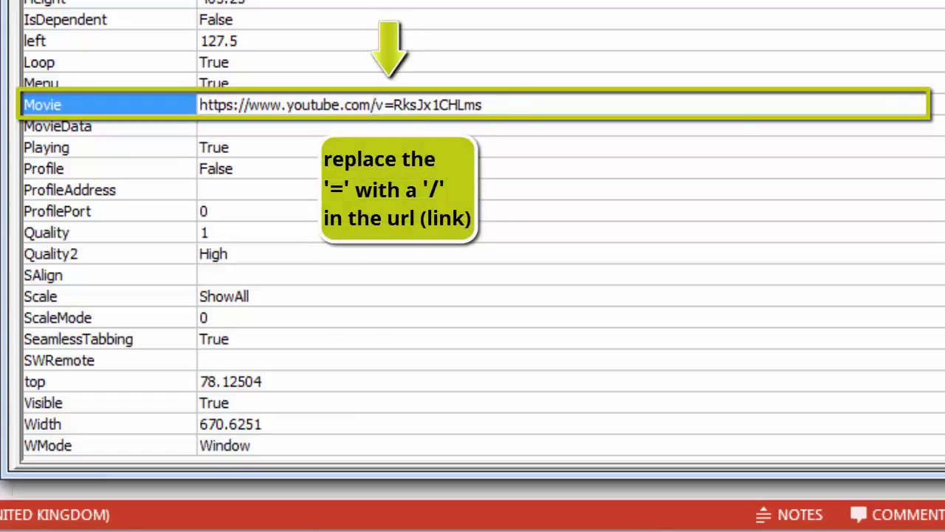
# - Replace the '=' after v with '/' and append '&autoplay=1' to the link
pyautogui.press('Right')
pyautogui.hotkey('shift', 'Right')
pyautogui.write('/')
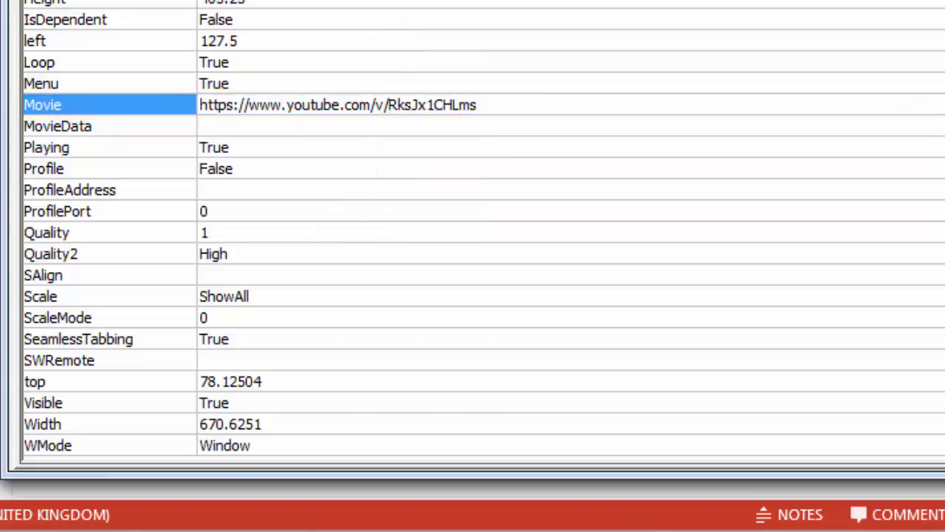
pyautogui.press('End')
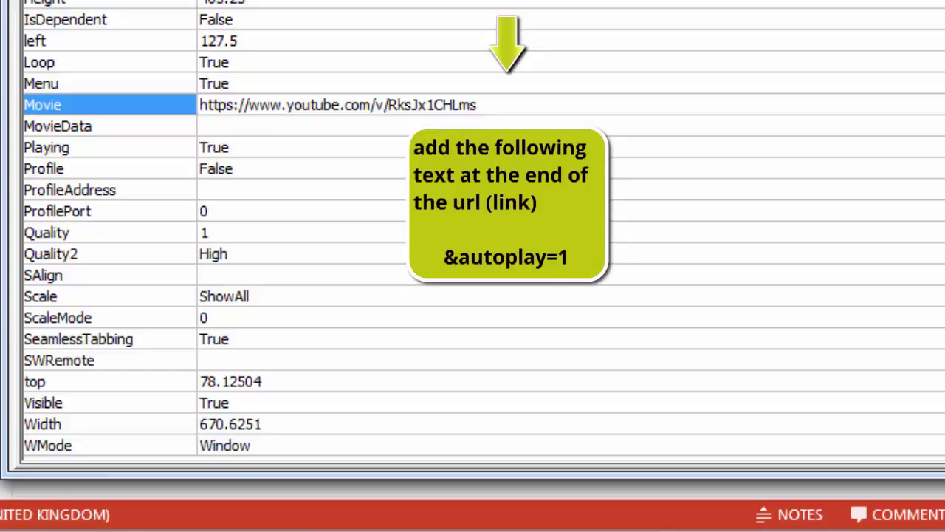
pyautogui.write('&au')
pyautogui.write('topla')
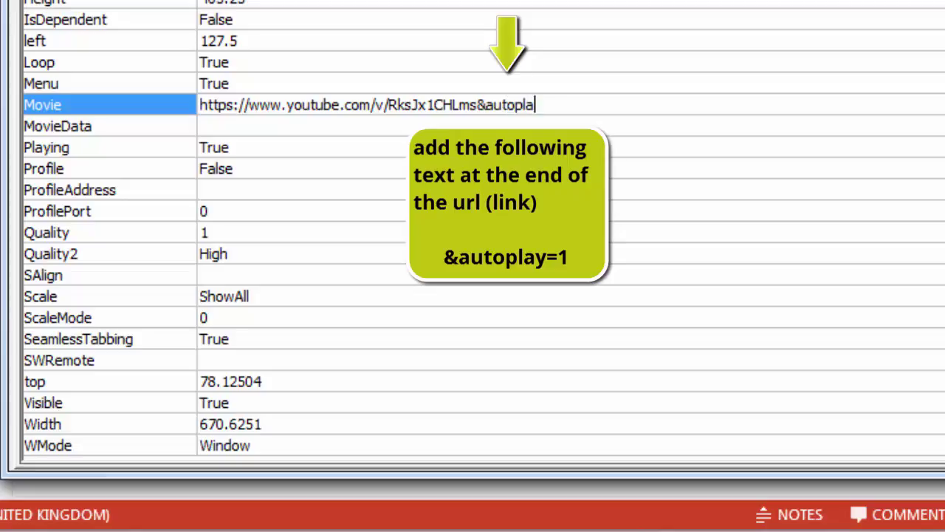
pyautogui.write('y=')
pyautogui.write('1')
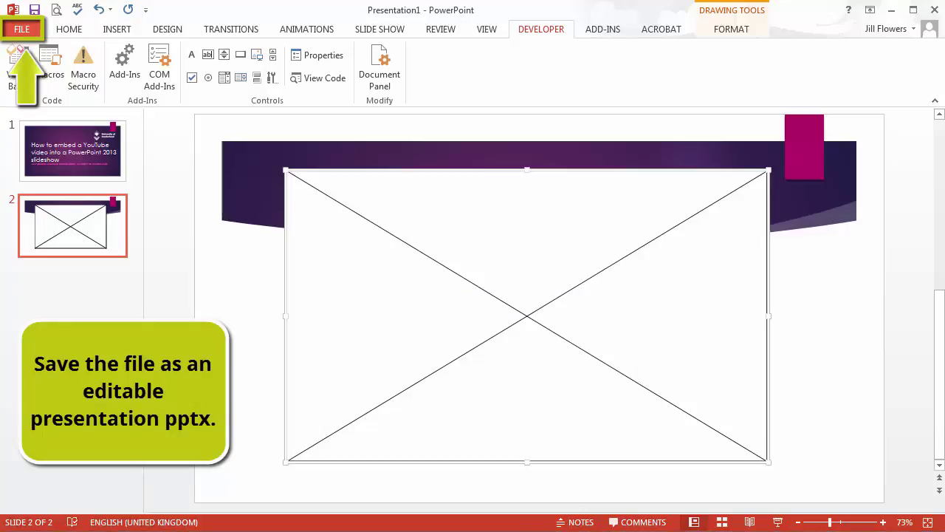
# - Save the deck as a .pptx file via File > Save As > Browse
pyautogui.click(22, 29)
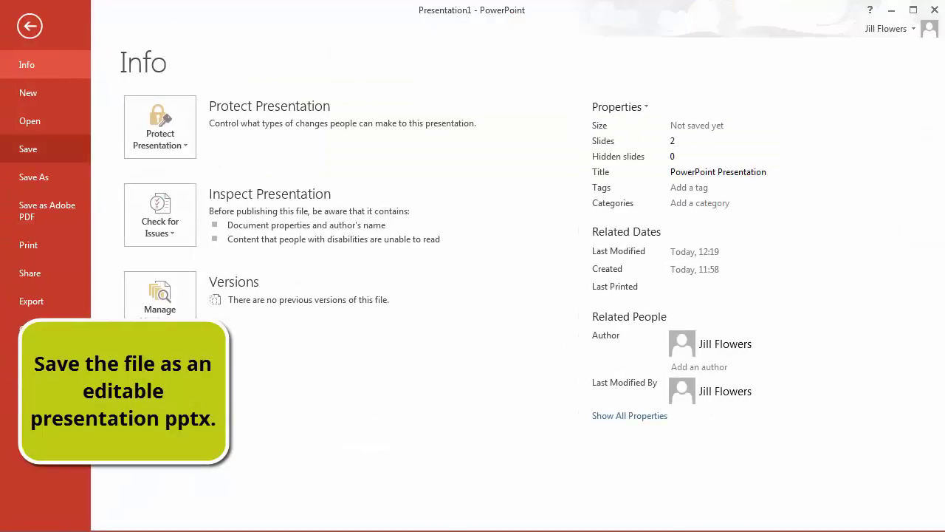
pyautogui.click(28, 149)
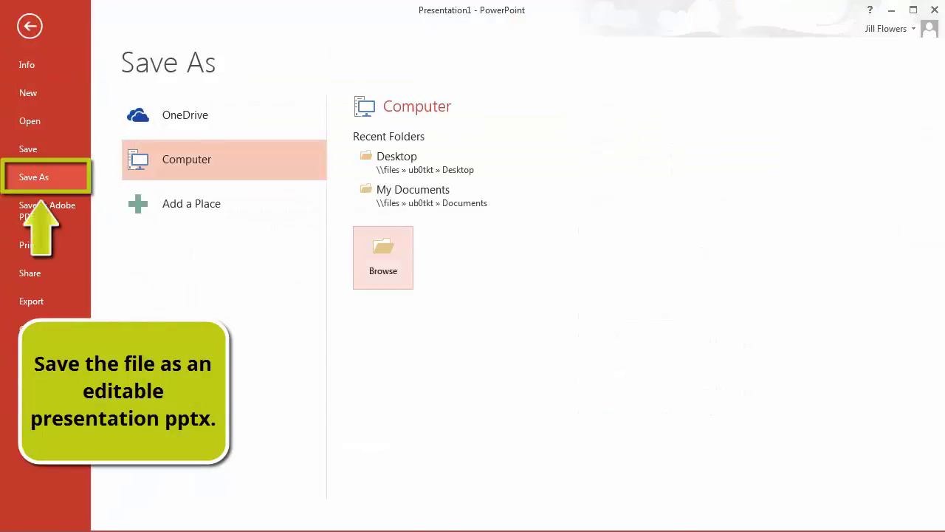
pyautogui.click(383, 257)
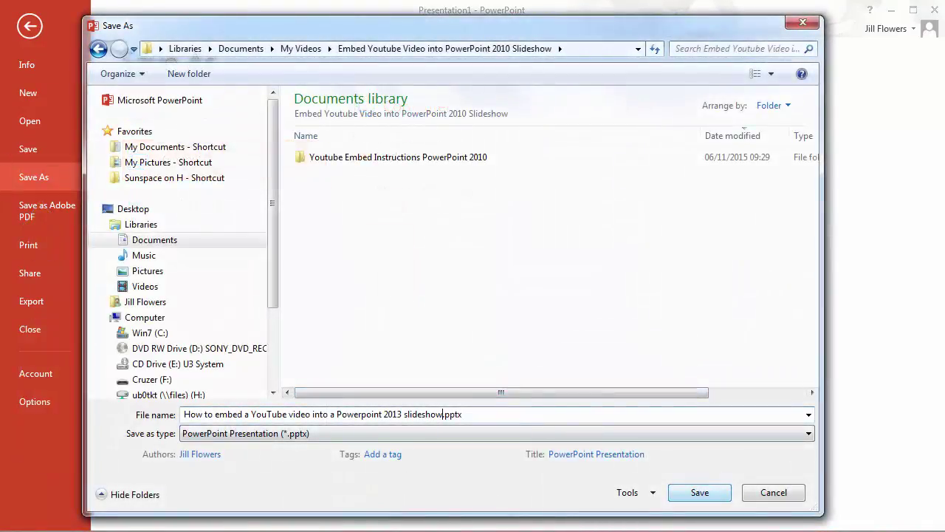
pyautogui.press('Escape')
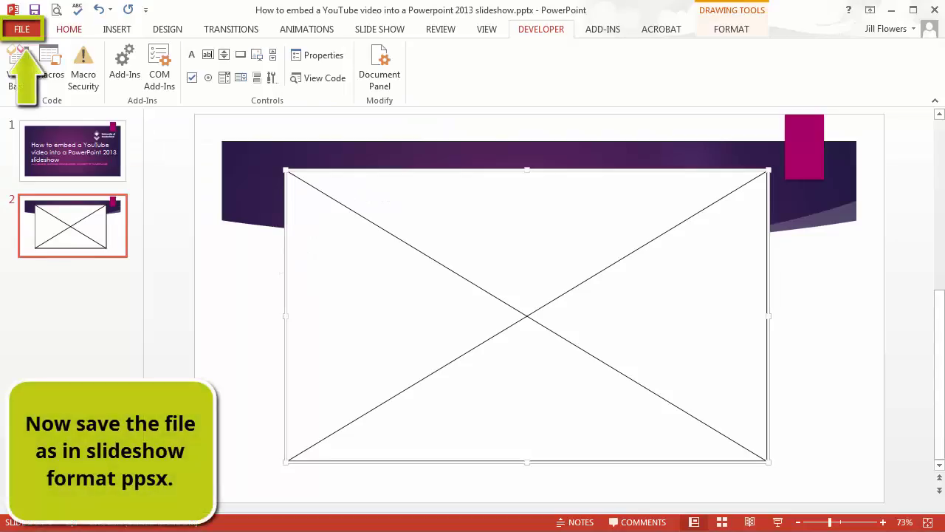
# - Save the deck again with the PowerPoint Show (*.ppsx) file type
pyautogui.click(22, 29)
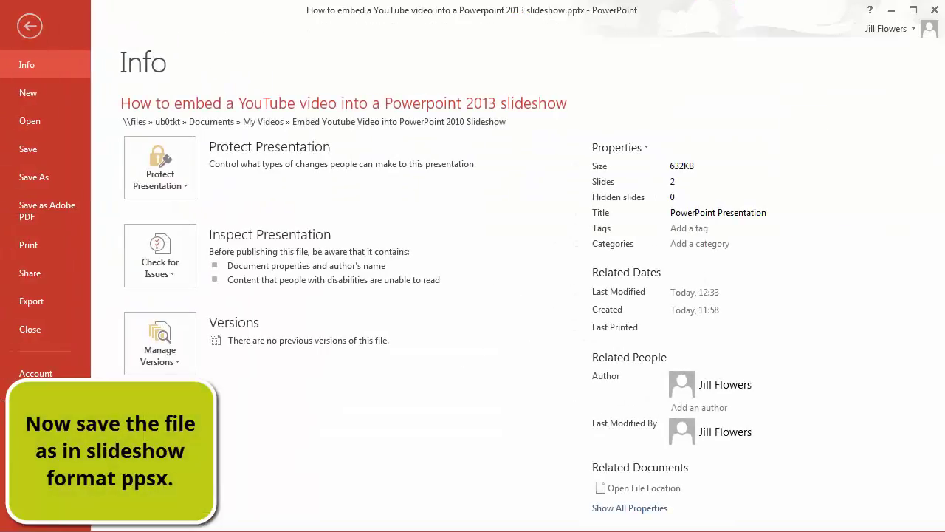
pyautogui.click(34, 177)
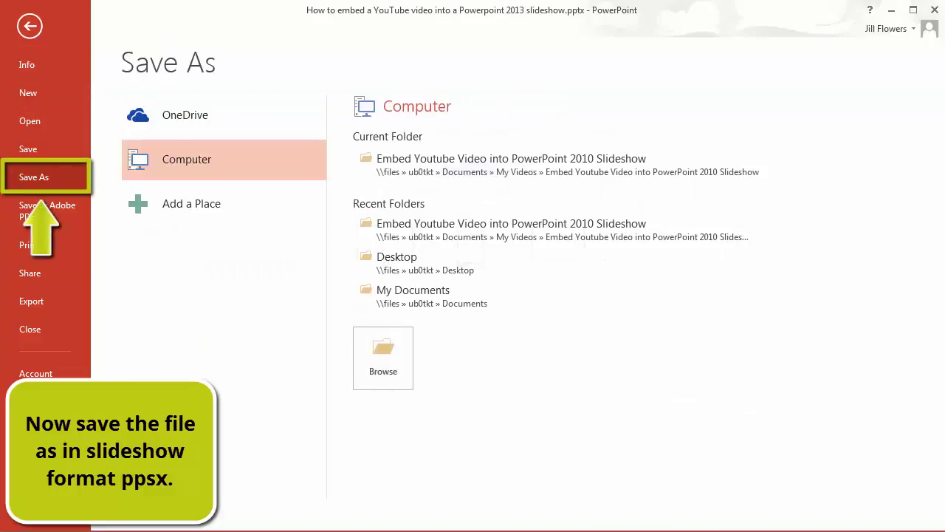
pyautogui.click(383, 358)
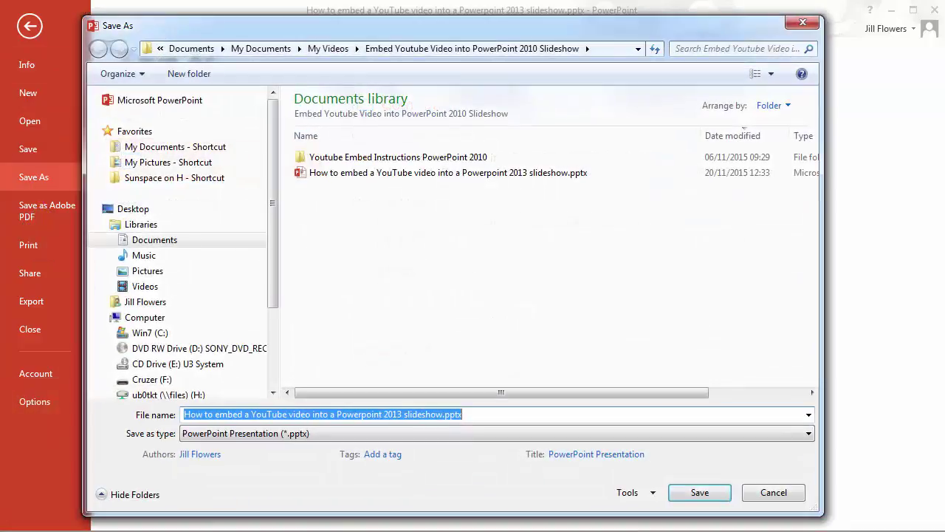
pyautogui.click(496, 433)
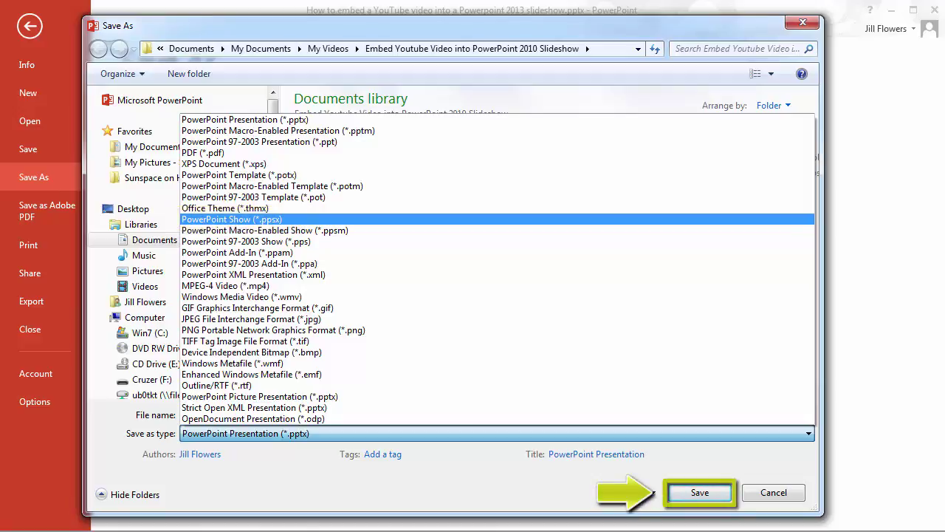
pyautogui.press('Return')
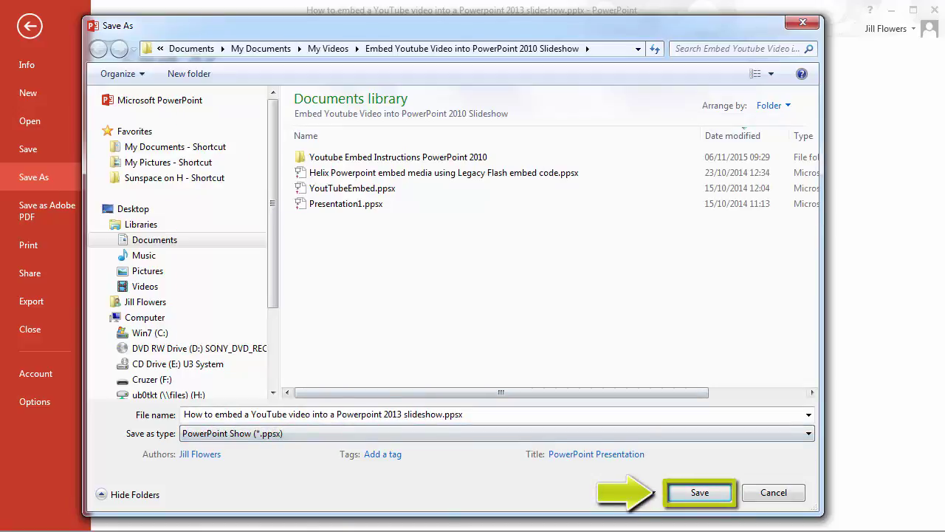
pyautogui.press('Return')
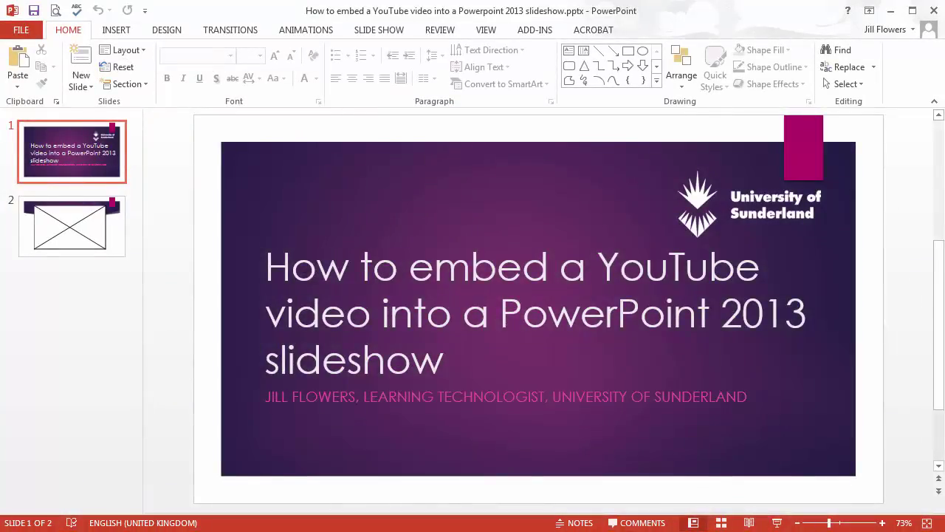
# - Play slide 2 as a slide show to check the YouTube video, then end the show
pyautogui.click(71, 226)
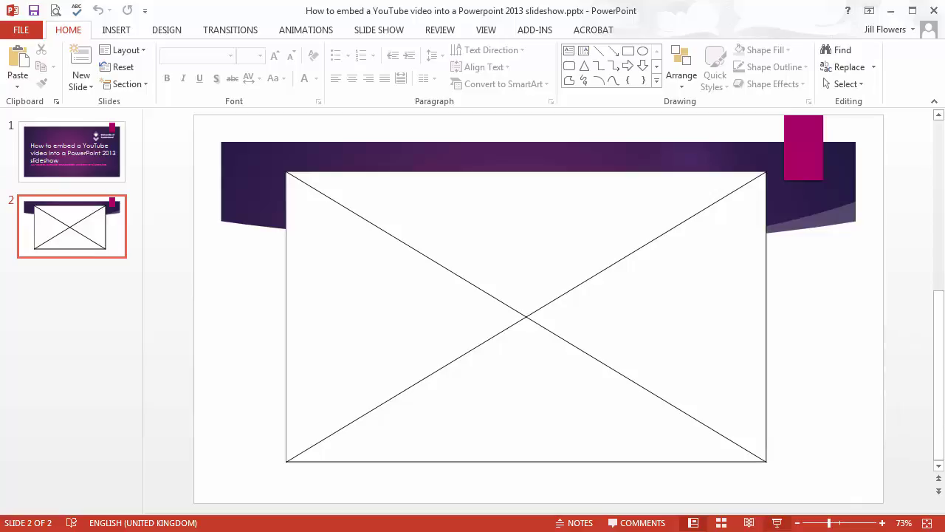
pyautogui.click(776, 522)
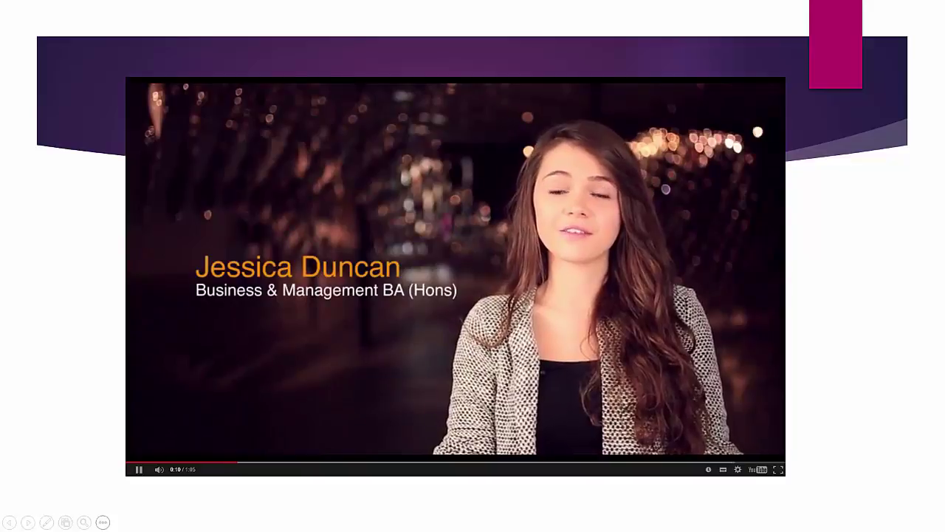
pyautogui.click(102, 522)
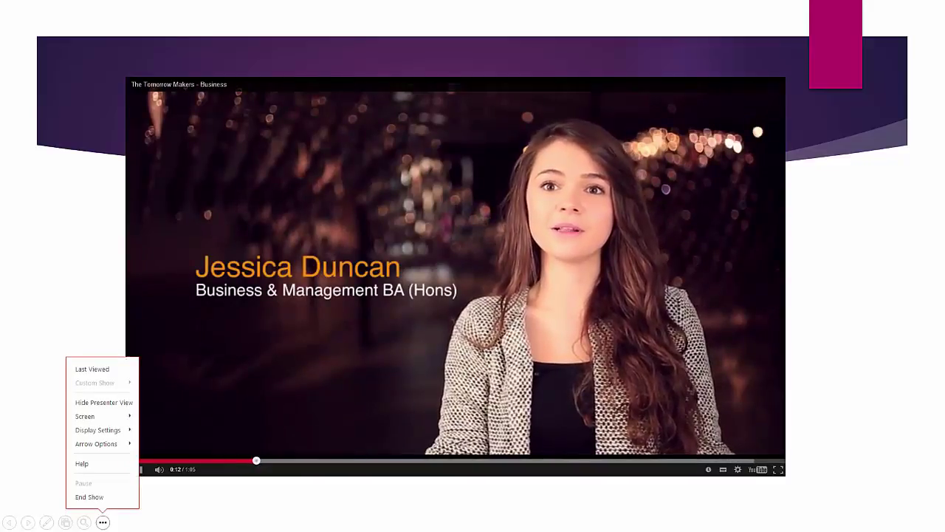
pyautogui.click(102, 522)
pyautogui.press('Escape')
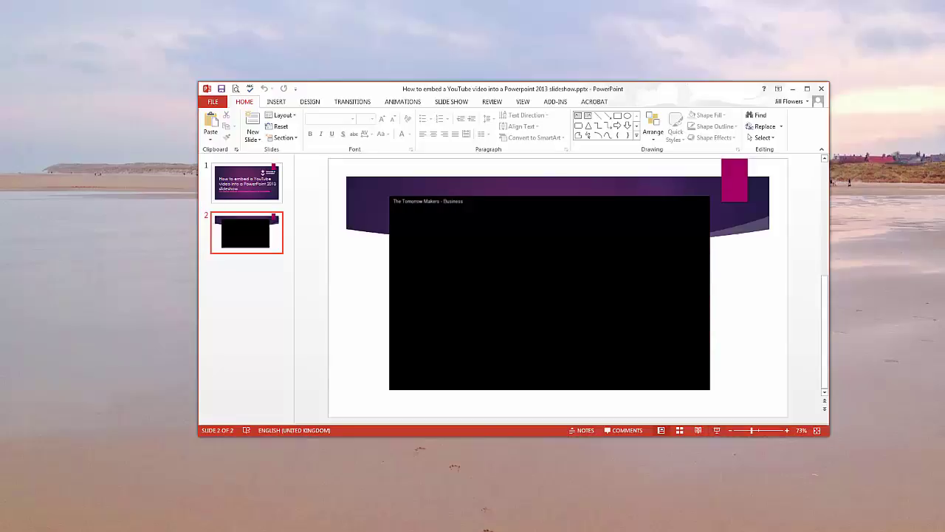